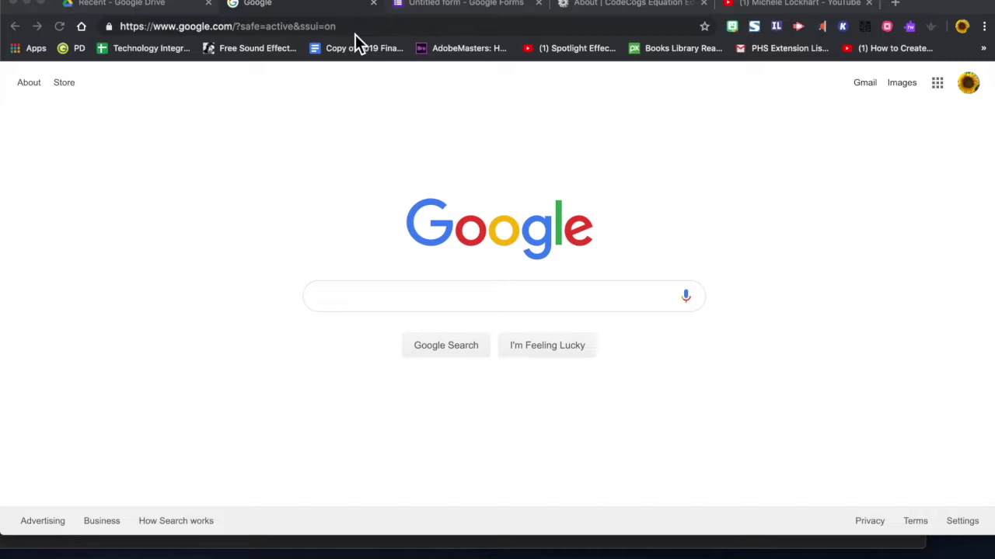
Create a new blank form via forms.new and title it 'Math Quiz'.
{"action": "left_click", "coordinate": [332, 28]}
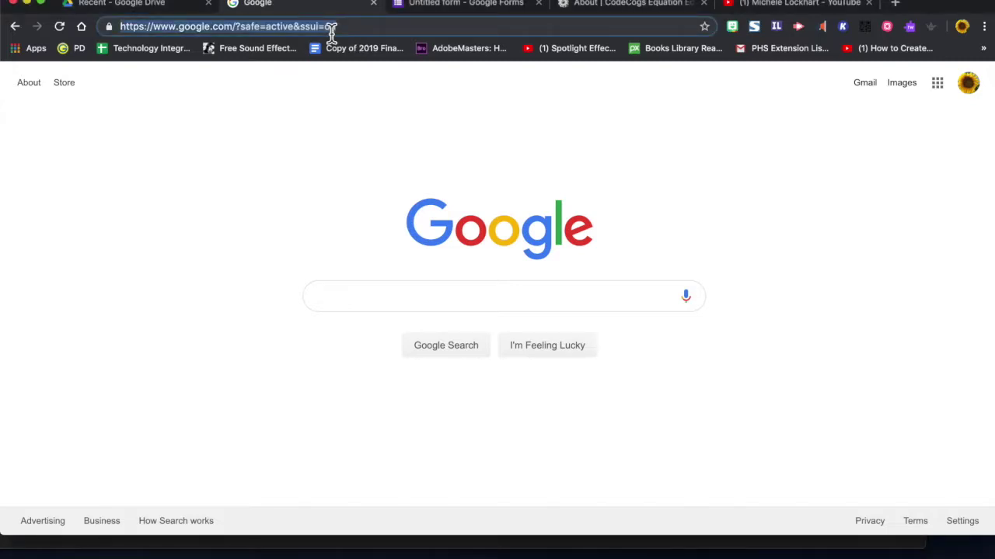
{"action": "type", "text": "forms"}
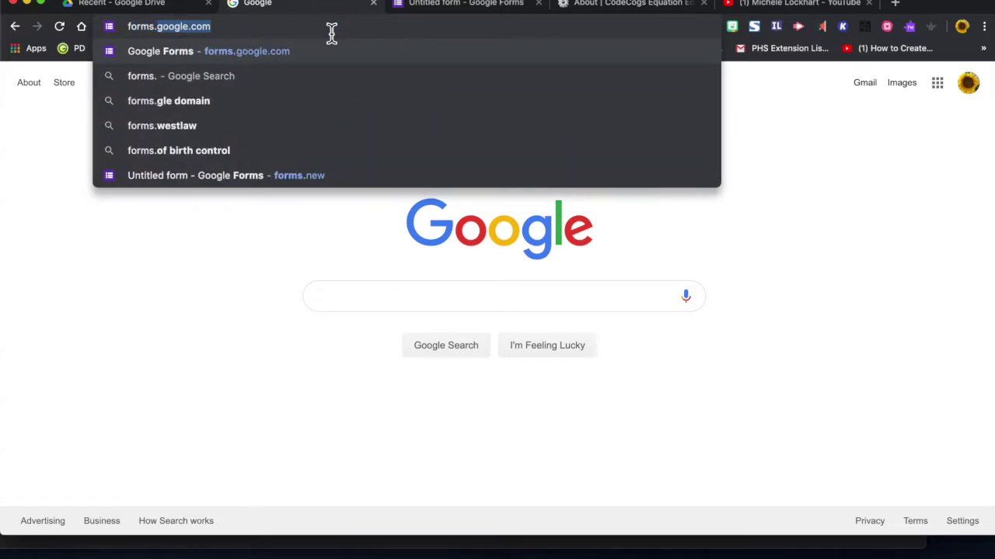
{"action": "type", "text": ".new"}
{"action": "key", "text": "Return"}
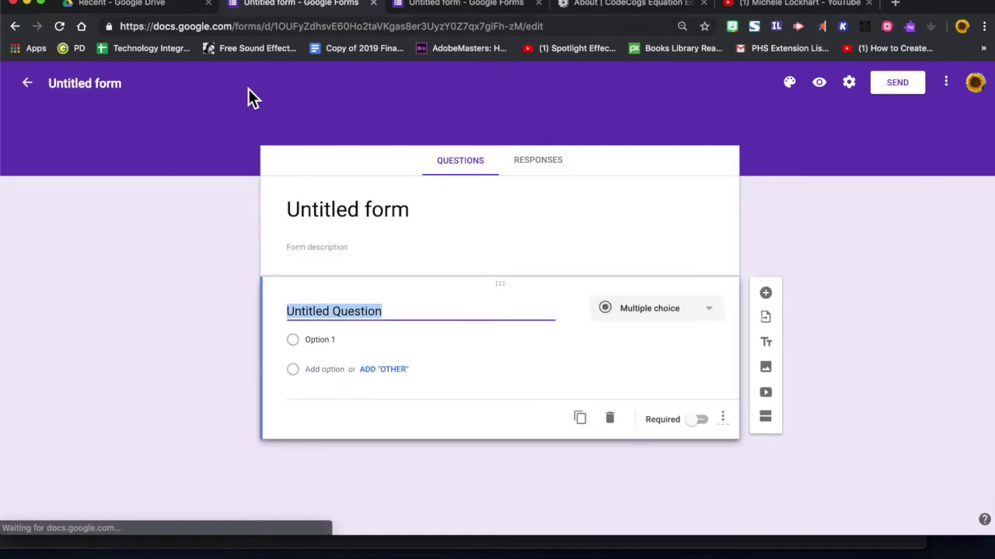
{"action": "left_click", "coordinate": [340, 215]}
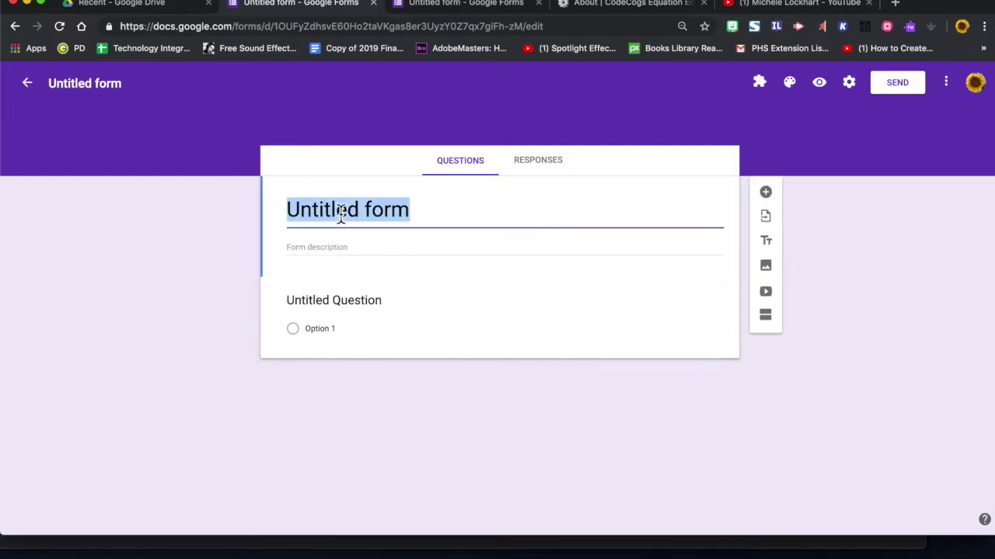
{"action": "type", "text": "Math Quiz"}
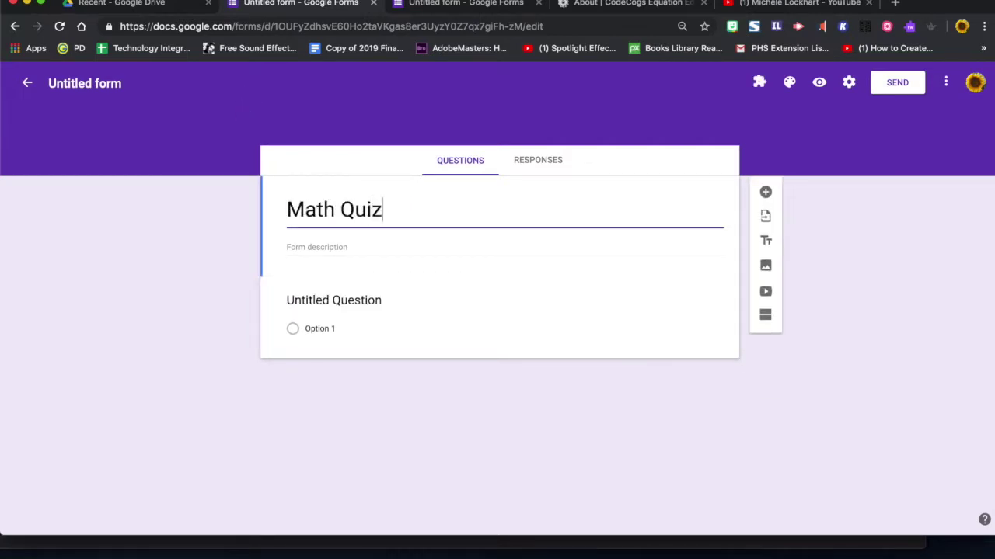
Give the first question a second answer option and name it 'Solve'.
{"action": "left_click", "coordinate": [372, 301]}
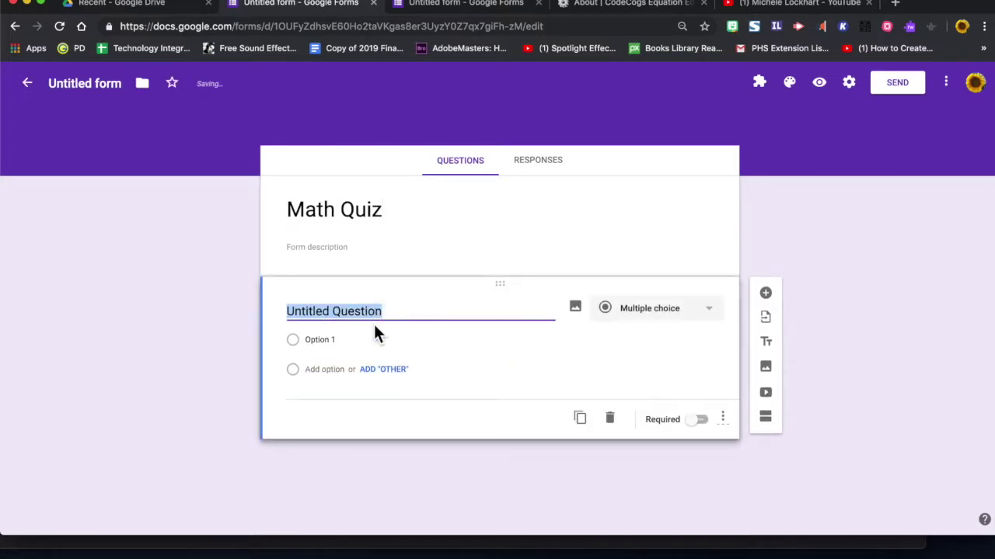
{"action": "left_click", "coordinate": [328, 369]}
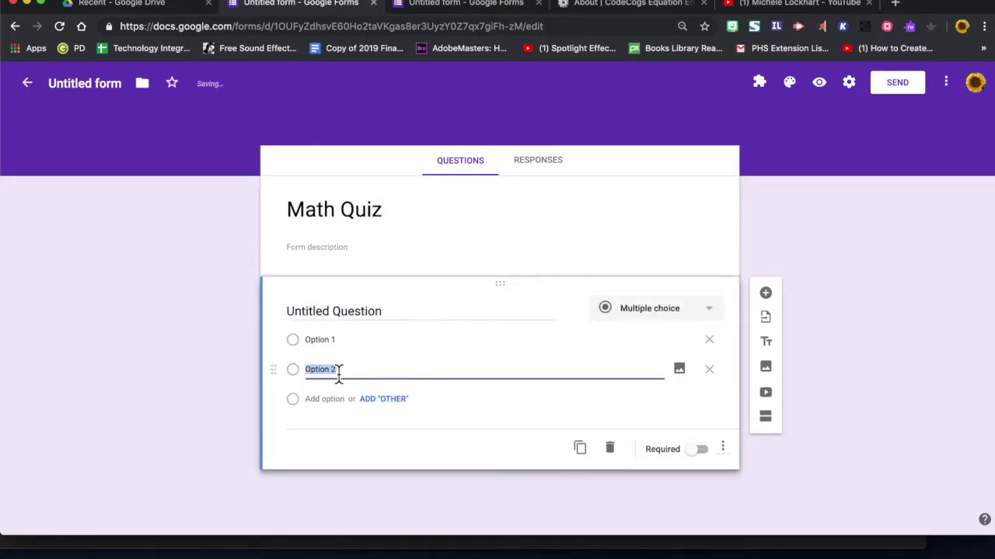
{"action": "left_click", "coordinate": [393, 310]}
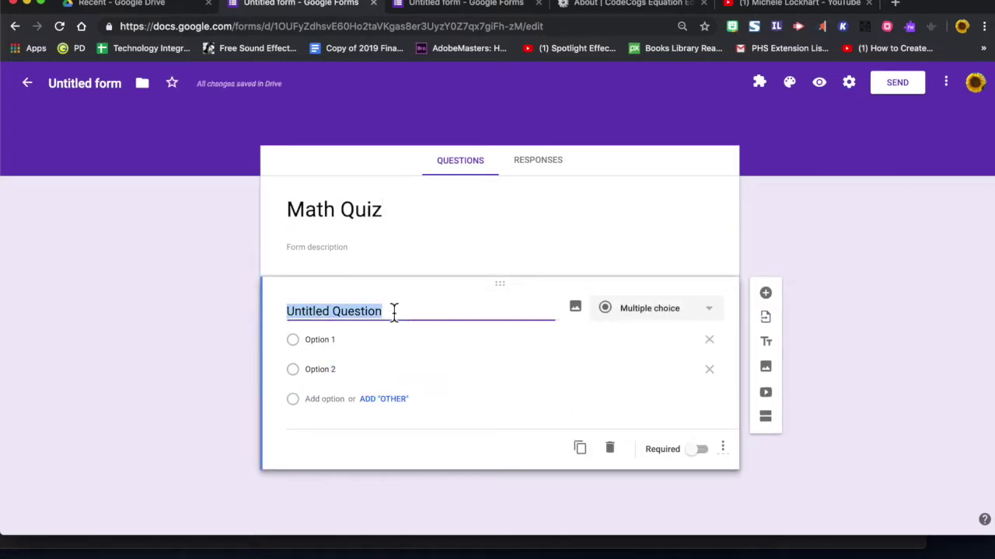
{"action": "type", "text": "Solve"}
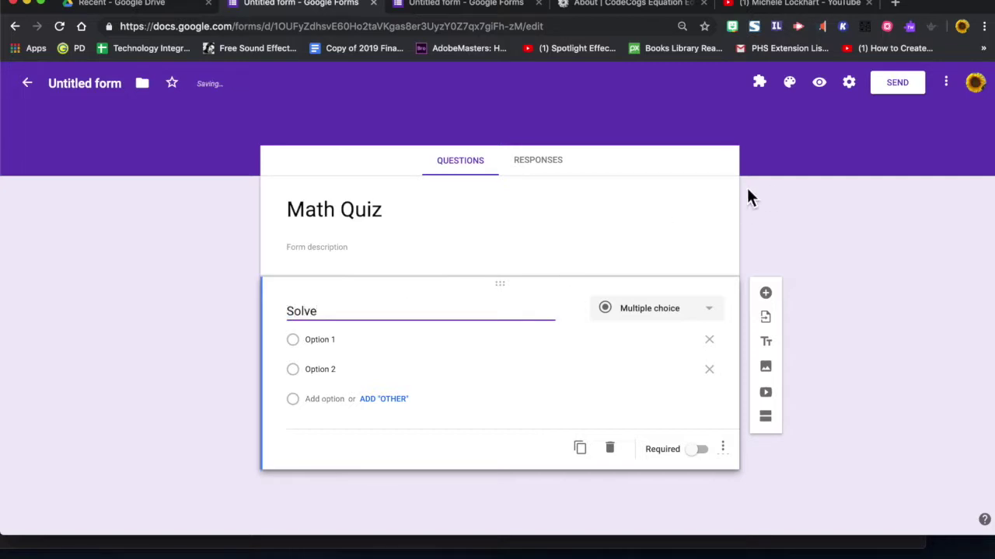
{"action": "left_click", "coordinate": [896, 5]}
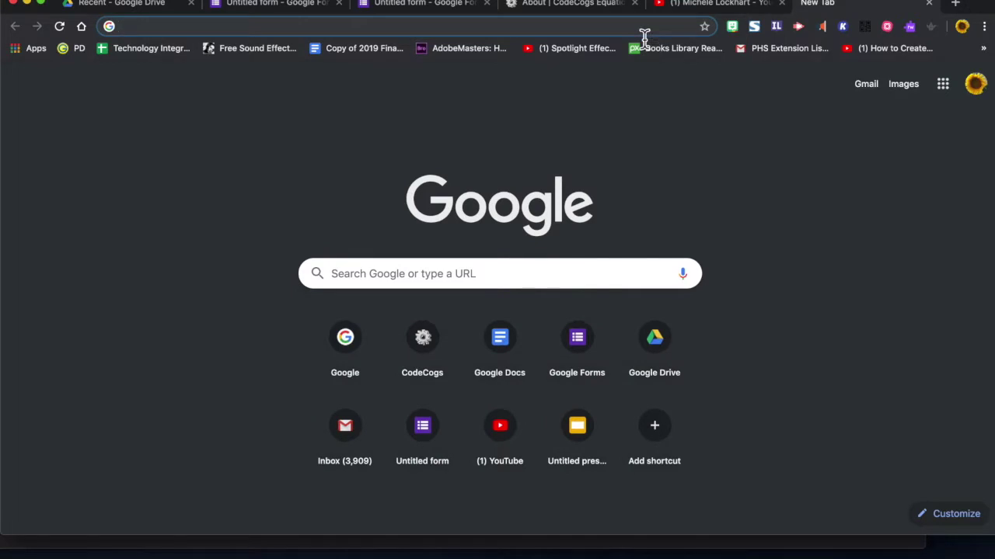
Go to codecogs.com and browse the Equation Editor information page.
{"action": "type", "text": "codecogs"}
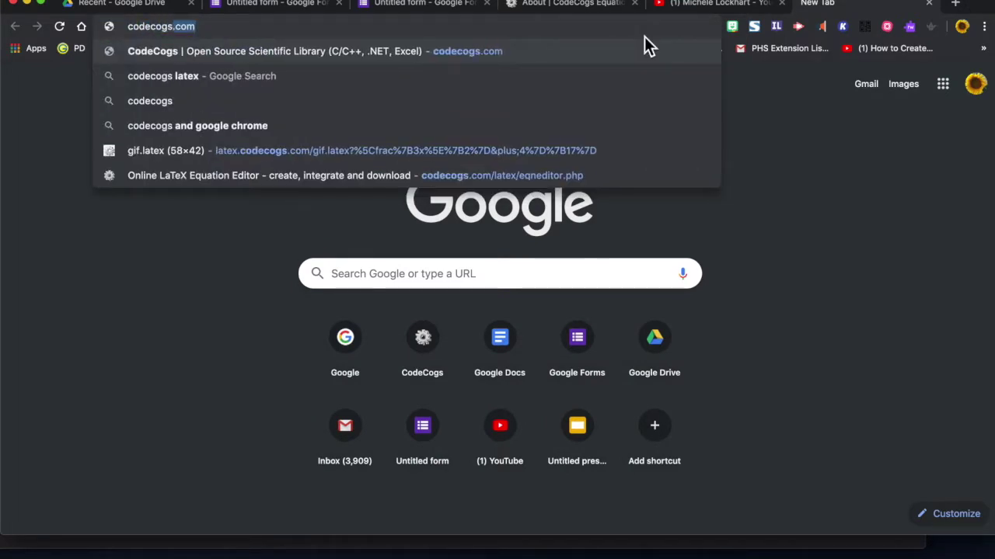
{"action": "type", "text": ".com"}
{"action": "key", "text": "Return"}
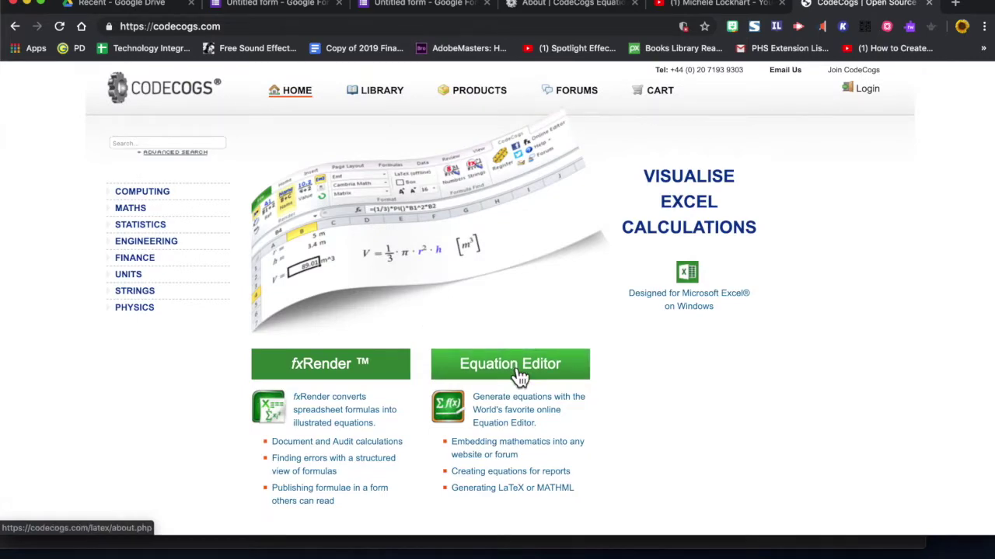
{"action": "left_click", "coordinate": [519, 377]}
{"action": "scroll", "coordinate": [520, 377], "scroll_direction": "down", "scroll_amount": 2}
{"action": "scroll", "coordinate": [520, 377], "scroll_direction": "down", "scroll_amount": 3}
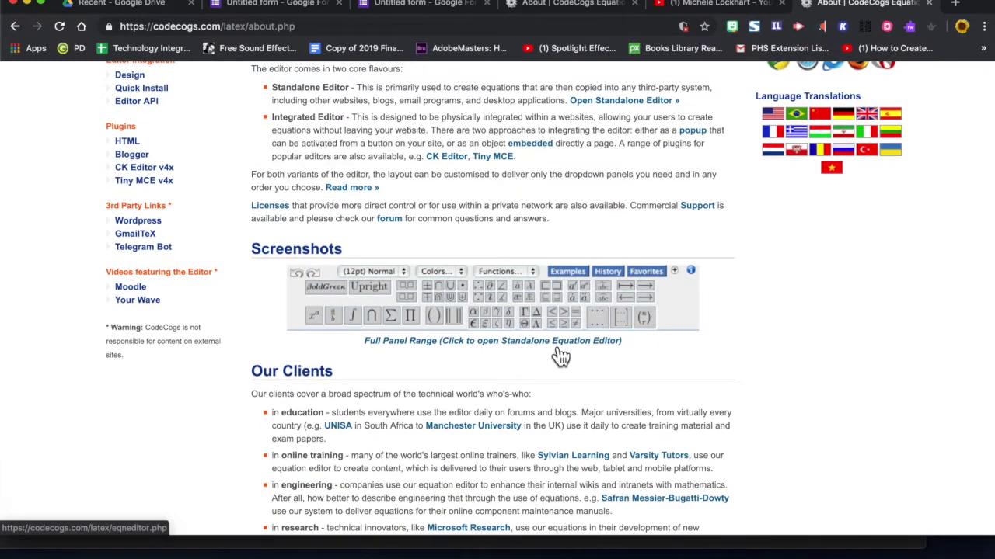
Launch the standalone equation editor and place it beside the narrowed Math Quiz form window.
{"action": "left_click", "coordinate": [553, 346]}
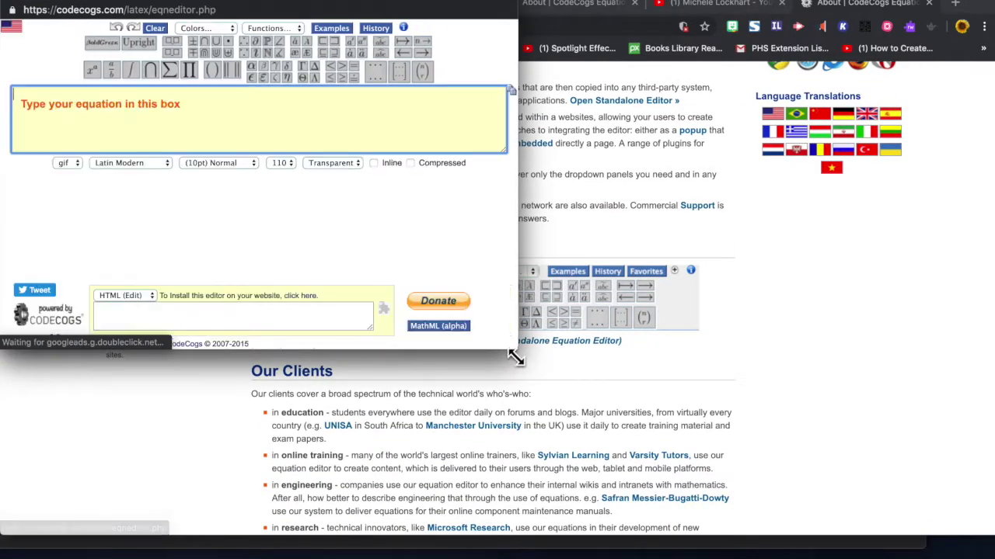
{"action": "left_click_drag", "start_coordinate": [512, 353], "coordinate": [509, 558]}
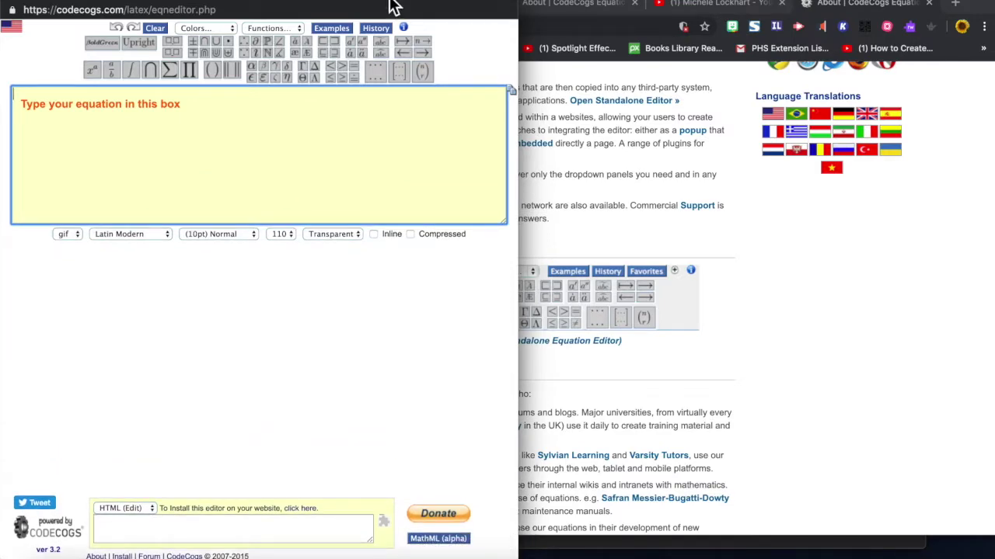
{"action": "mouse_move", "coordinate": [395, 6]}
{"action": "left_mouse_down"}
{"action": "mouse_move", "coordinate": [916, 6]}
{"action": "mouse_move", "coordinate": [853, 6]}
{"action": "mouse_move", "coordinate": [866, 6]}
{"action": "left_mouse_up"}
{"action": "left_click", "coordinate": [417, 7]}
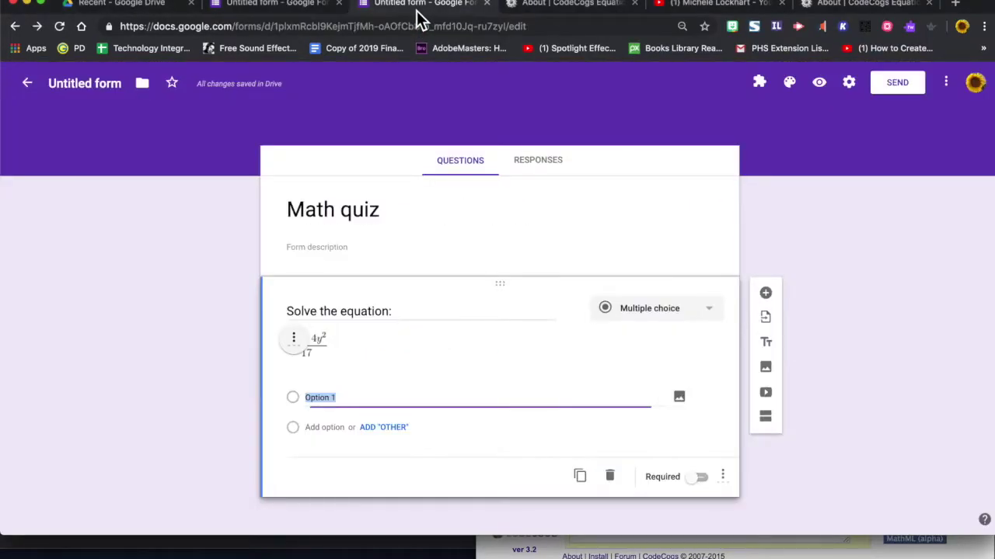
{"action": "left_click", "coordinate": [291, 9]}
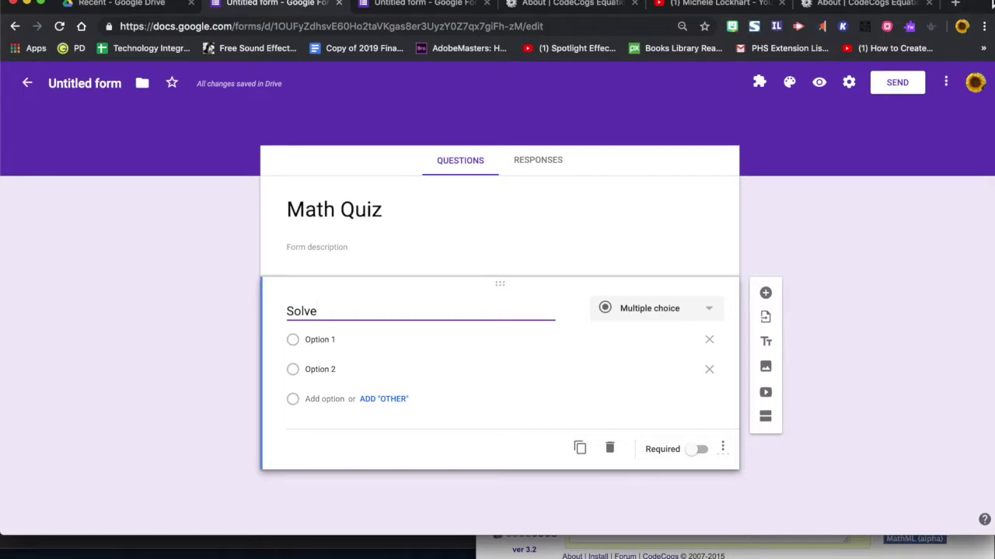
{"action": "left_click_drag", "start_coordinate": [990, 3], "coordinate": [488, 0]}
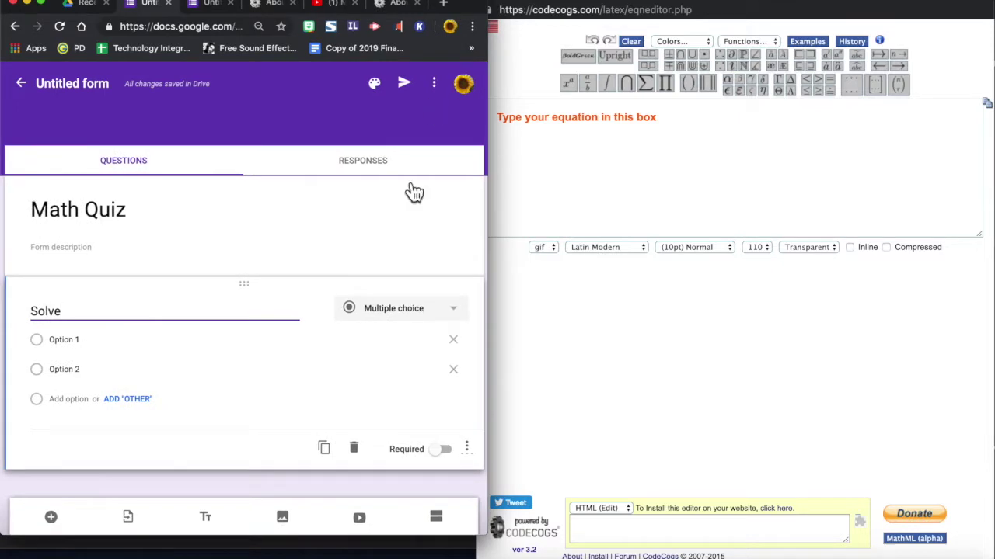
Enter the expression 3x^{2}+4 in the CodeCogs editor.
{"action": "left_click", "coordinate": [611, 132]}
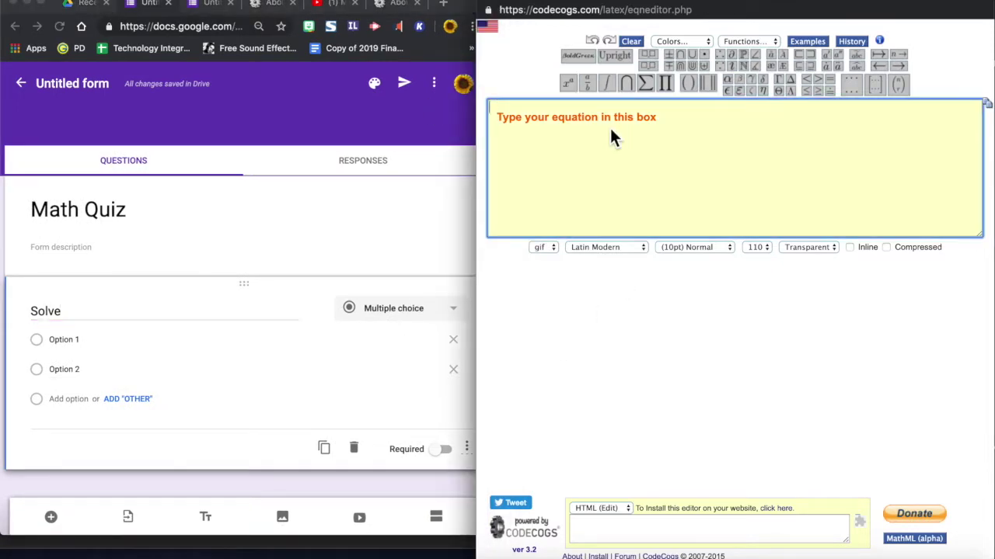
{"action": "type", "text": "3x"}
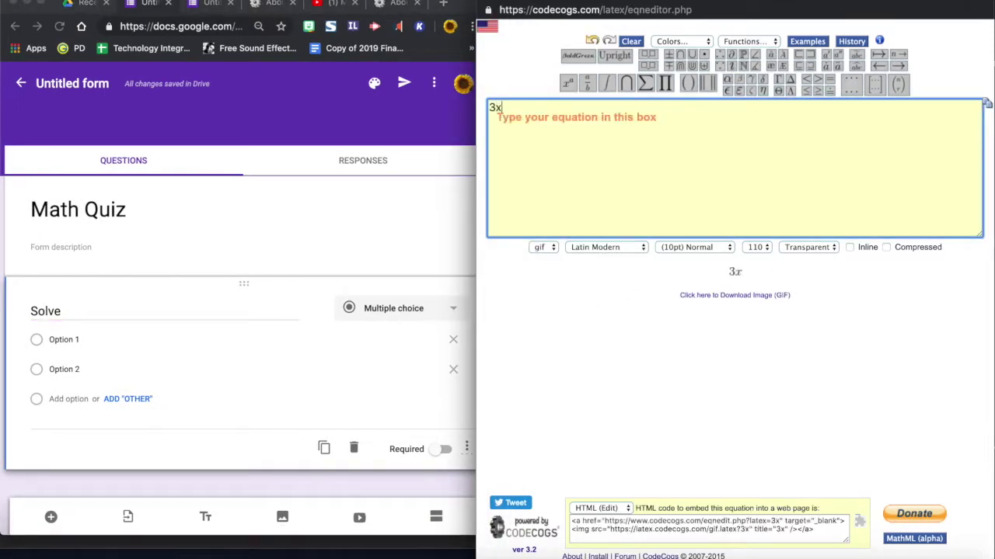
{"action": "left_click", "coordinate": [578, 89]}
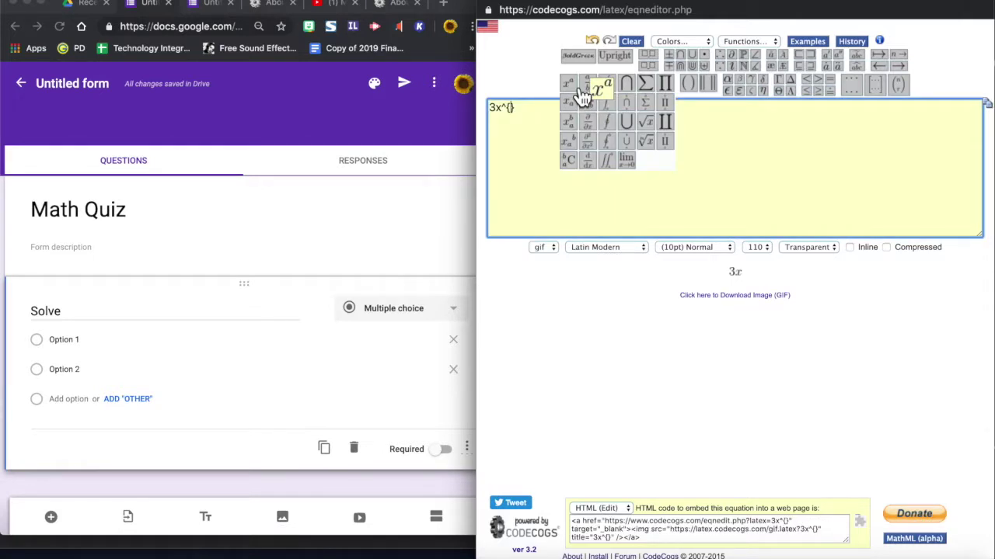
{"action": "type", "text": "2}"}
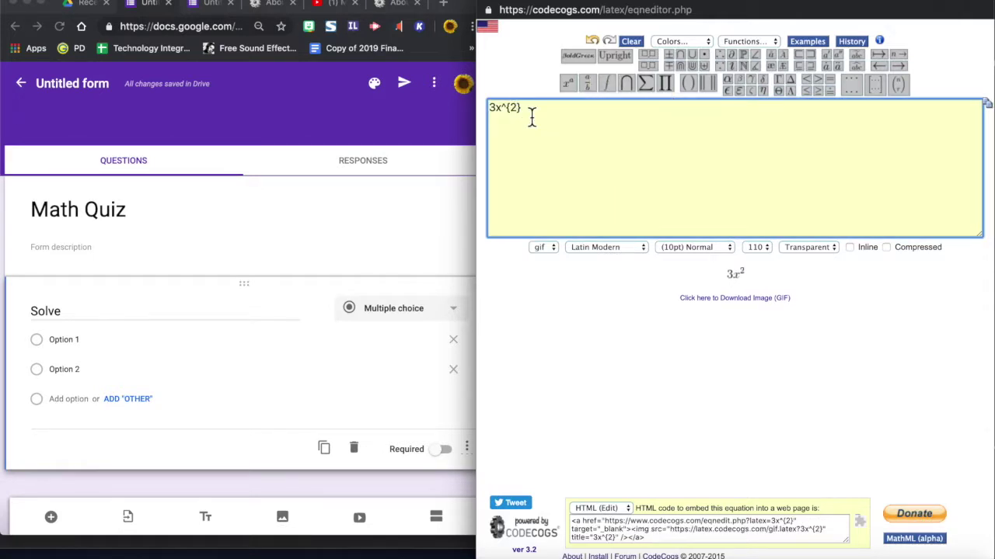
{"action": "type", "text": "+"}
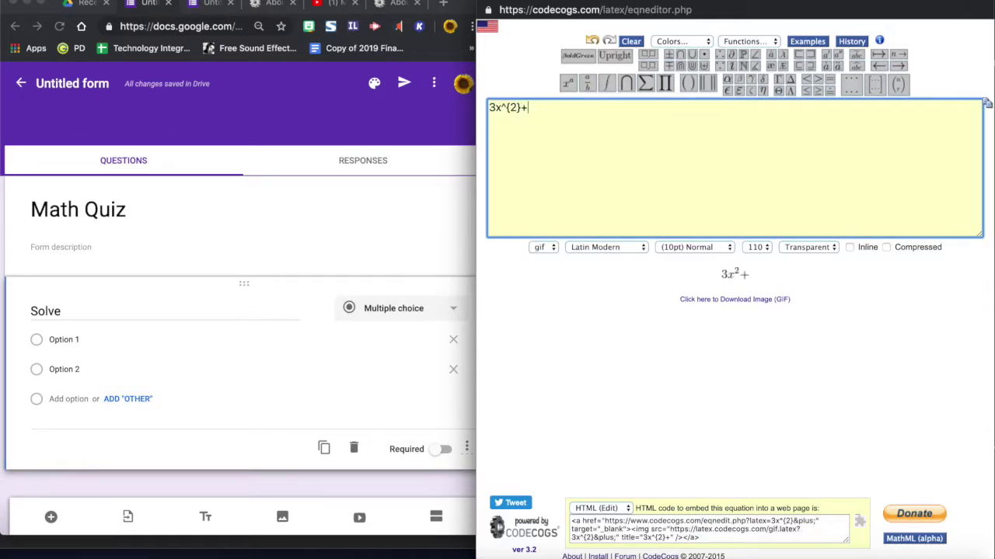
{"action": "type", "text": "4"}
Turn the expression into a fraction over 17 and select the LaTeX code.
{"action": "left_click_drag", "start_coordinate": [535, 108], "coordinate": [485, 111]}
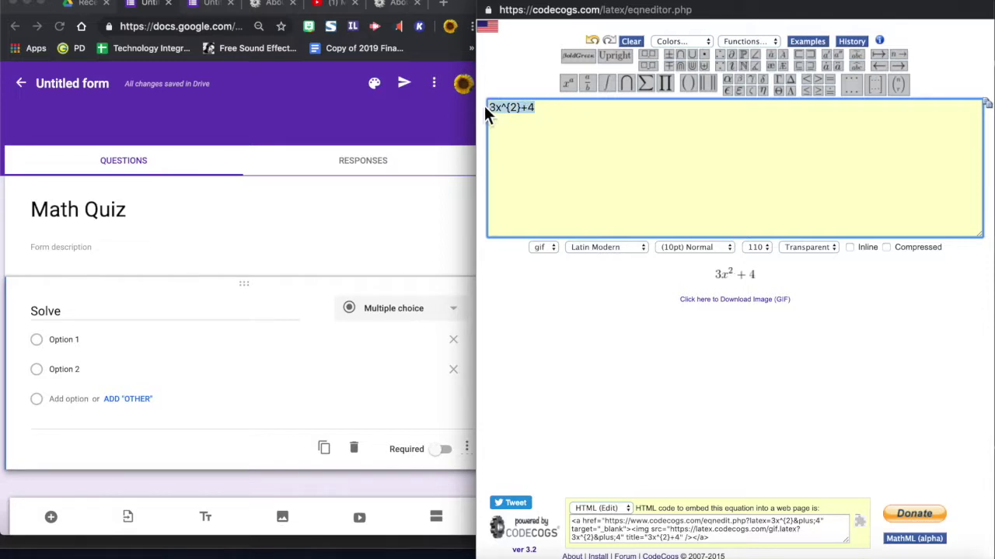
{"action": "left_click", "coordinate": [600, 97]}
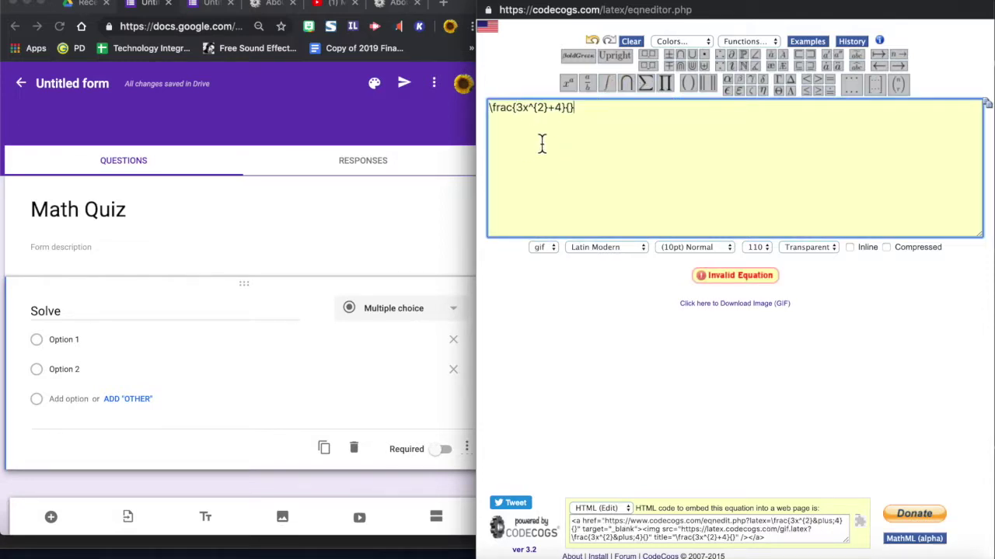
{"action": "type", "text": "17"}
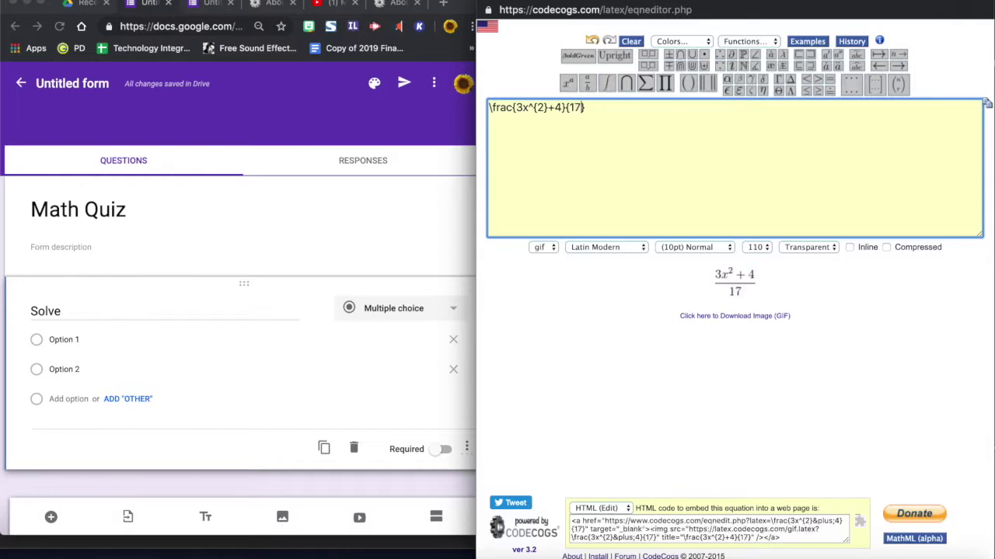
{"action": "left_click_drag", "start_coordinate": [576, 117], "coordinate": [490, 113]}
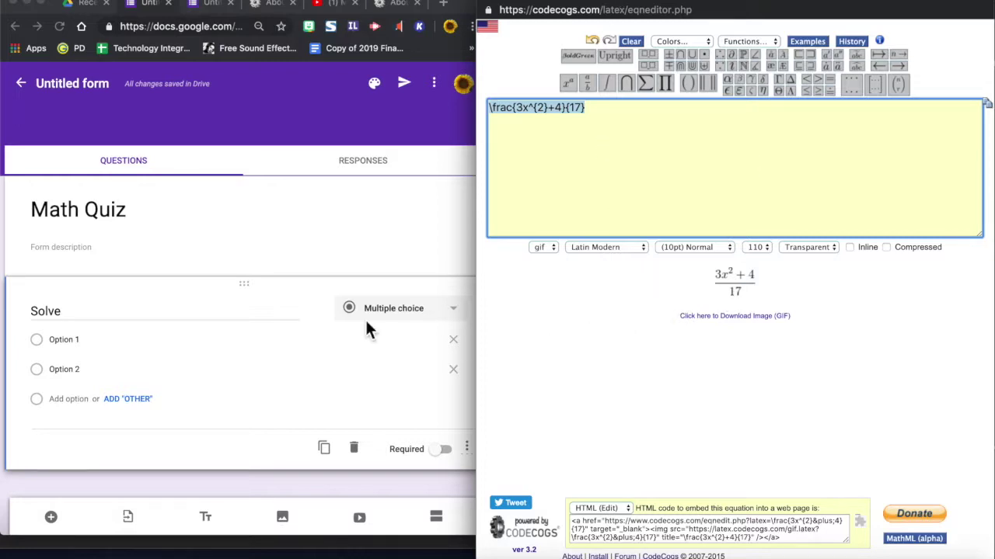
{"action": "right_click", "coordinate": [736, 287]}
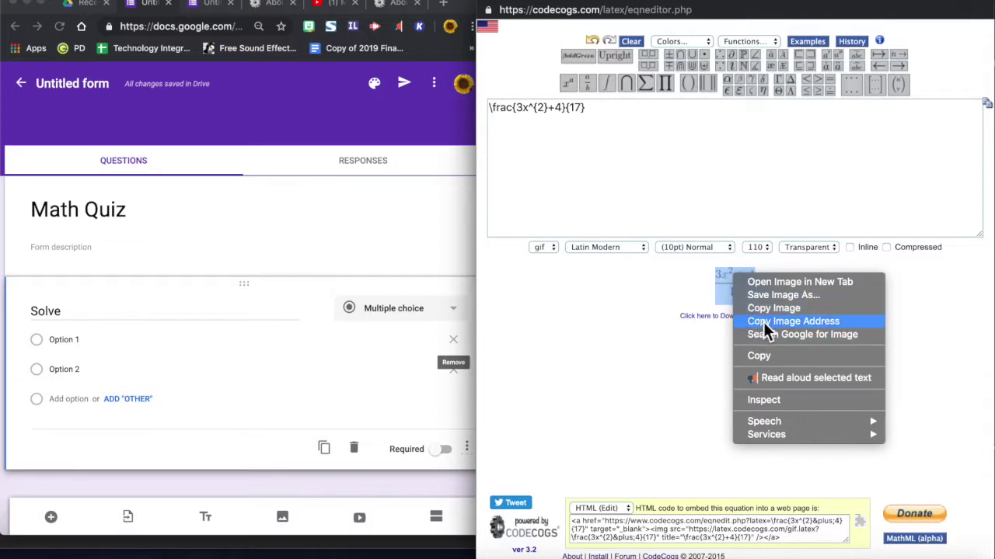
Copy the image address of the rendered (3x²+4)/17 equation.
{"action": "left_click", "coordinate": [768, 325]}
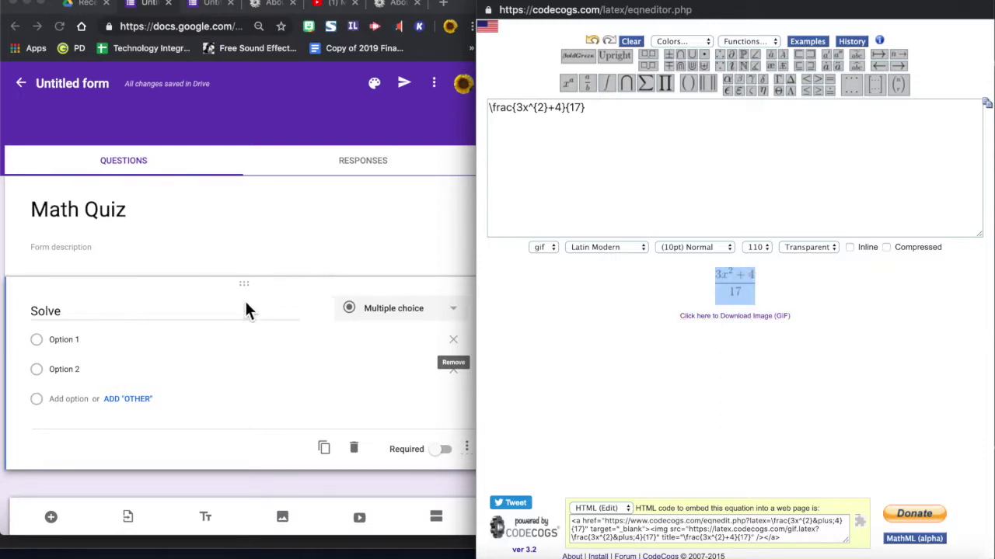
Insert the fraction equation image by URL beneath the Solve question title.
{"action": "left_click", "coordinate": [264, 313]}
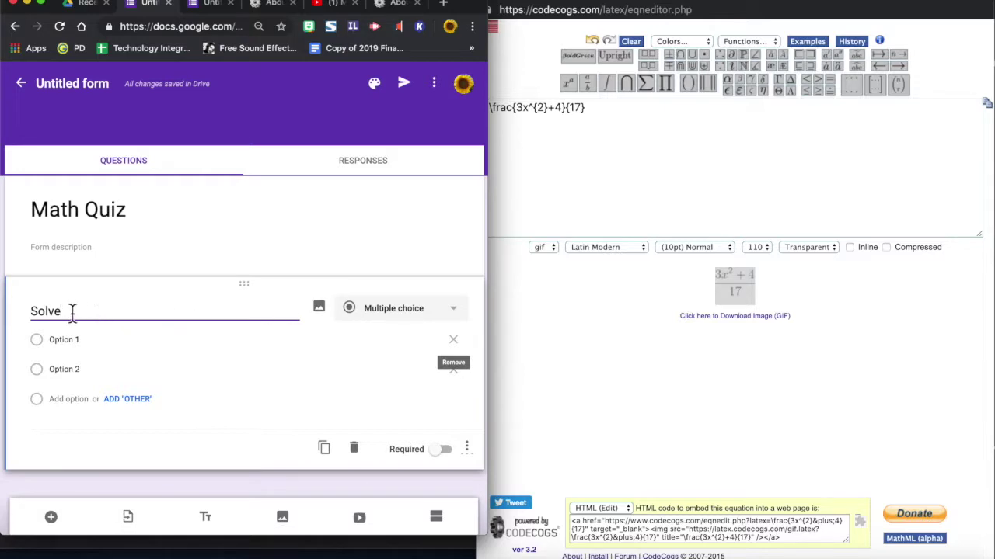
{"action": "left_click", "coordinate": [328, 315]}
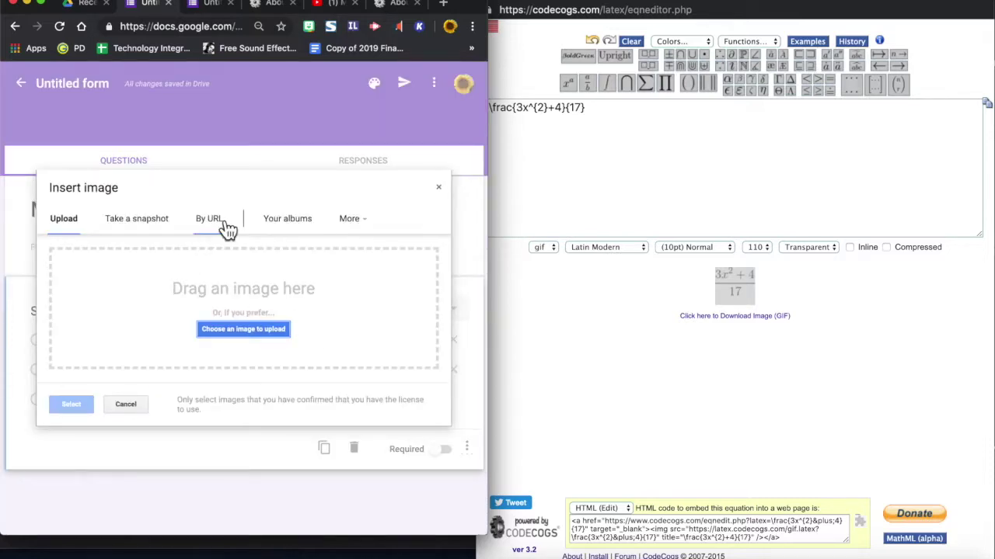
{"action": "left_click", "coordinate": [223, 226]}
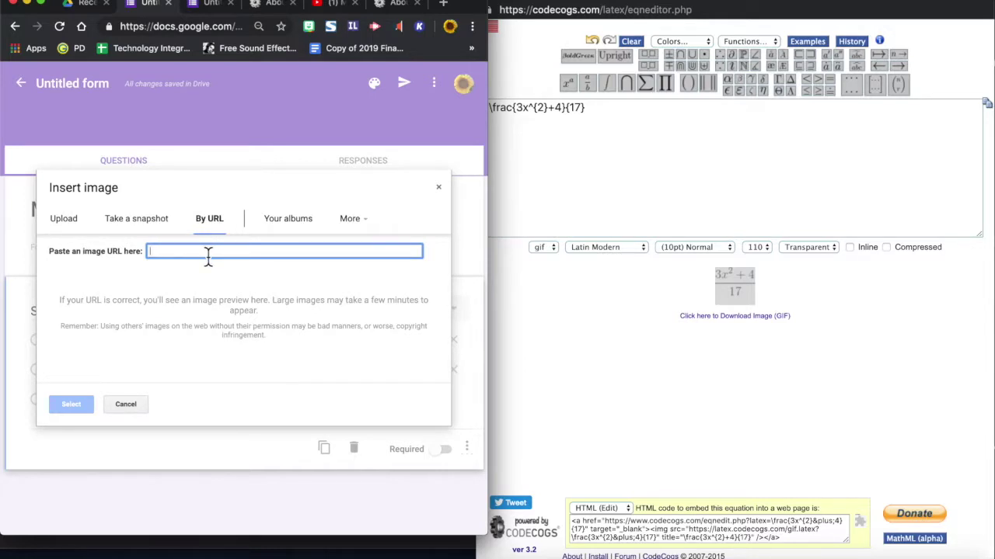
{"action": "right_click", "coordinate": [208, 255]}
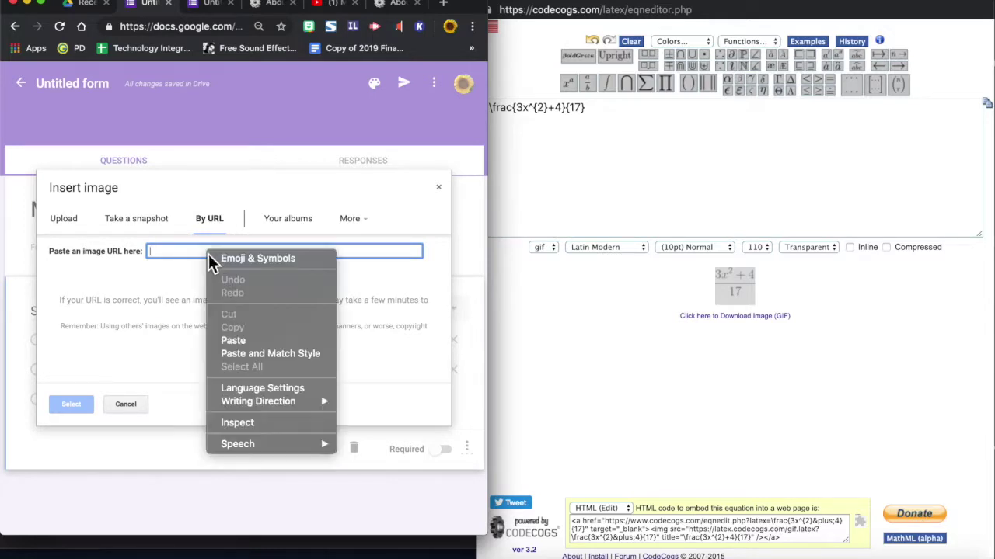
{"action": "left_click", "coordinate": [237, 342]}
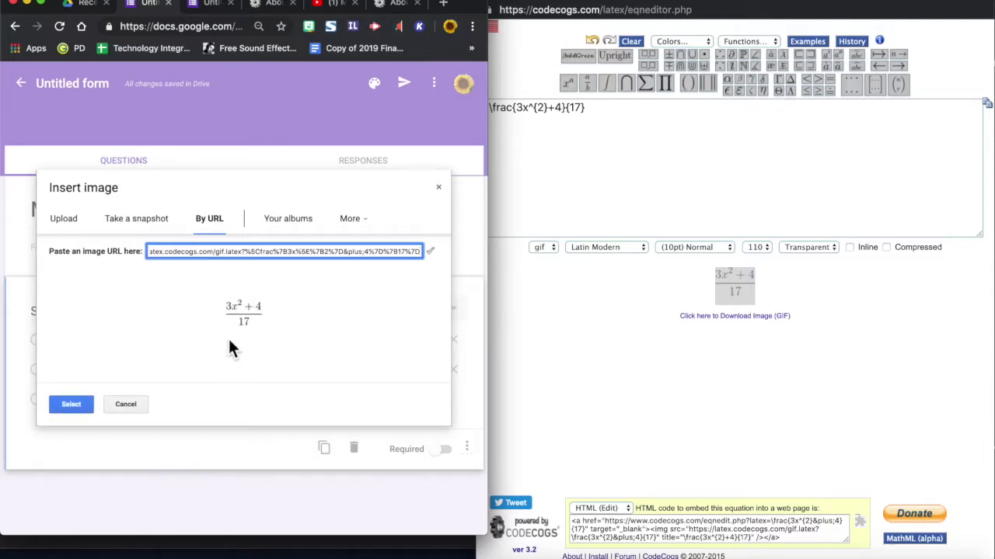
{"action": "left_click", "coordinate": [70, 405]}
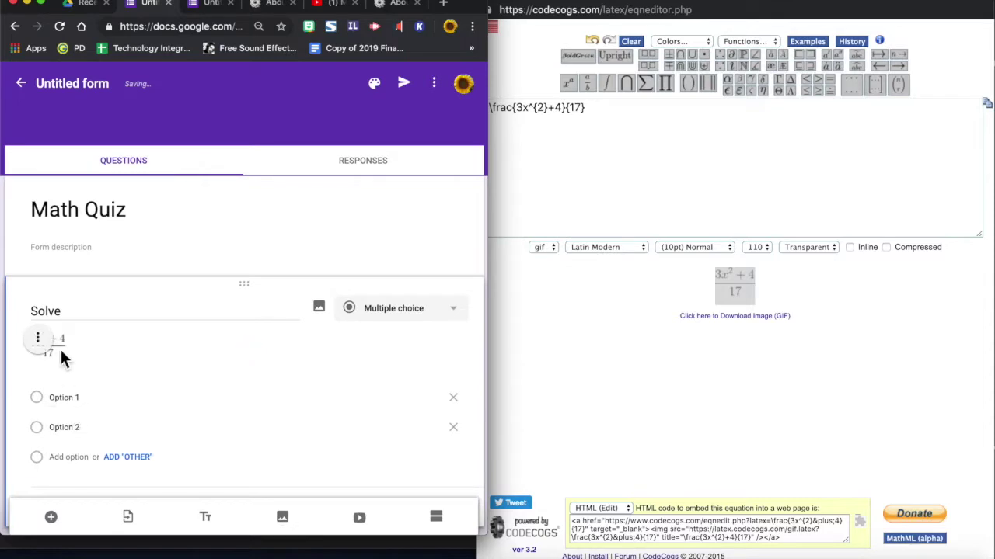
{"action": "left_click", "coordinate": [37, 338]}
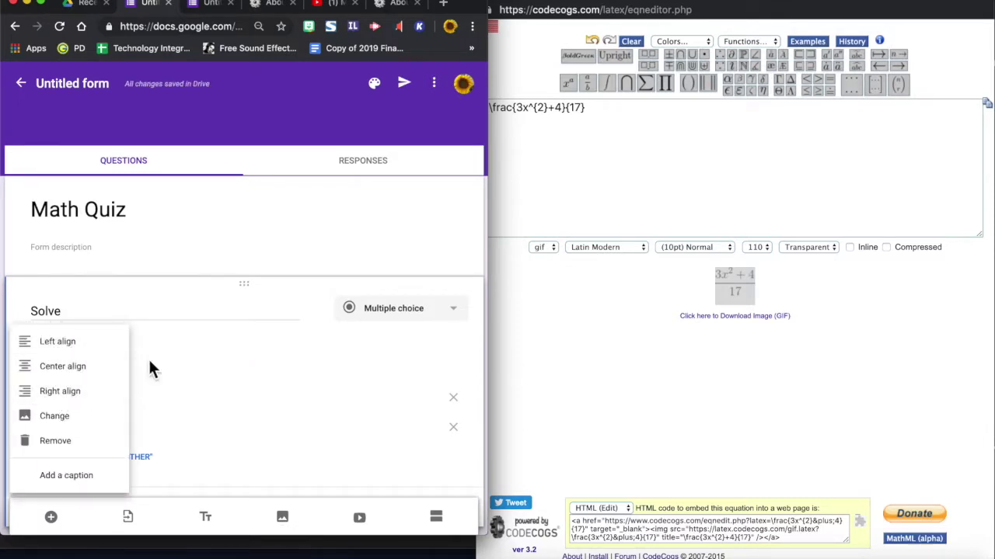
{"action": "left_click", "coordinate": [196, 353]}
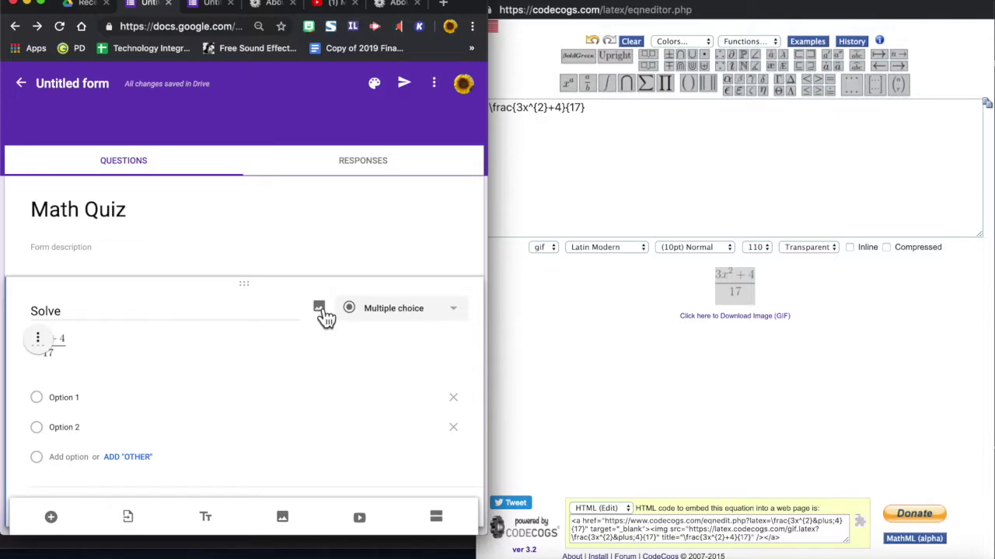
{"action": "left_click", "coordinate": [319, 308]}
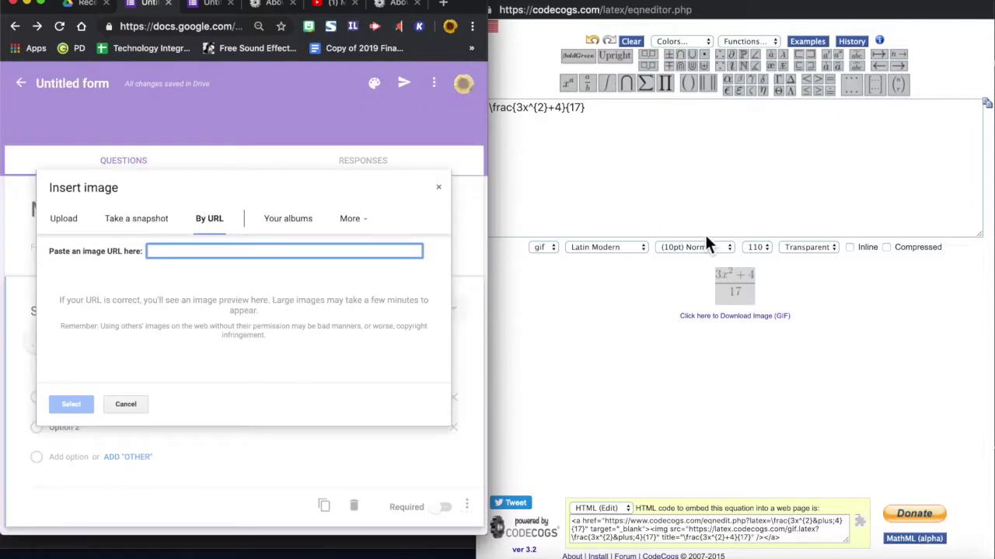
{"action": "left_click", "coordinate": [740, 290]}
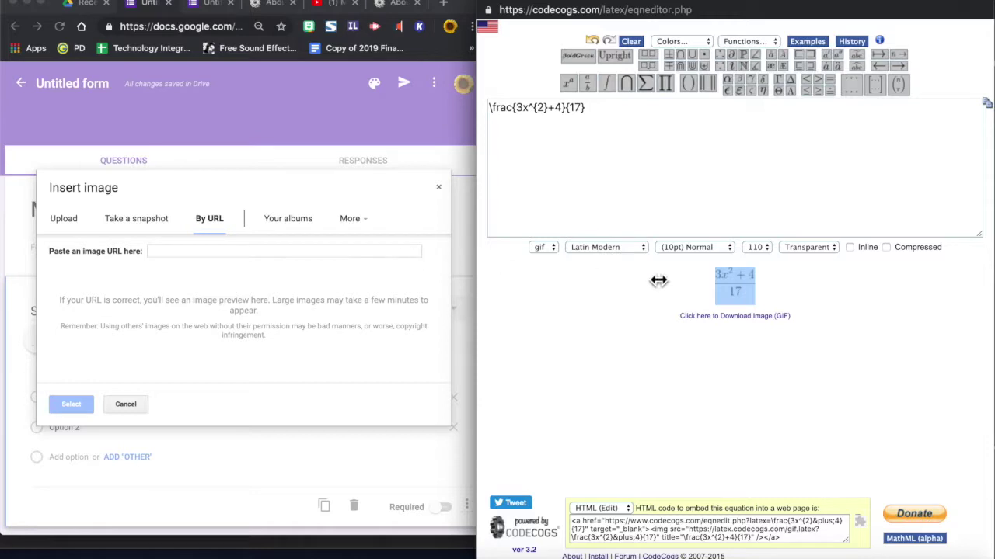
{"action": "mouse_move", "coordinate": [617, 267]}
{"action": "left_mouse_down"}
{"action": "mouse_move", "coordinate": [773, 304]}
{"action": "mouse_move", "coordinate": [750, 307]}
{"action": "left_mouse_up"}
{"action": "left_click", "coordinate": [107, 336]}
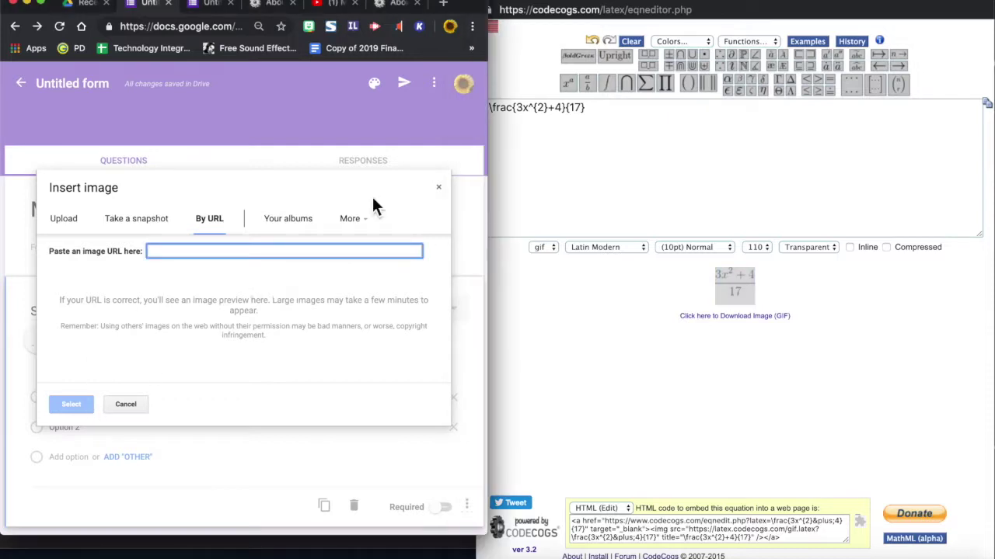
{"action": "left_click", "coordinate": [444, 195]}
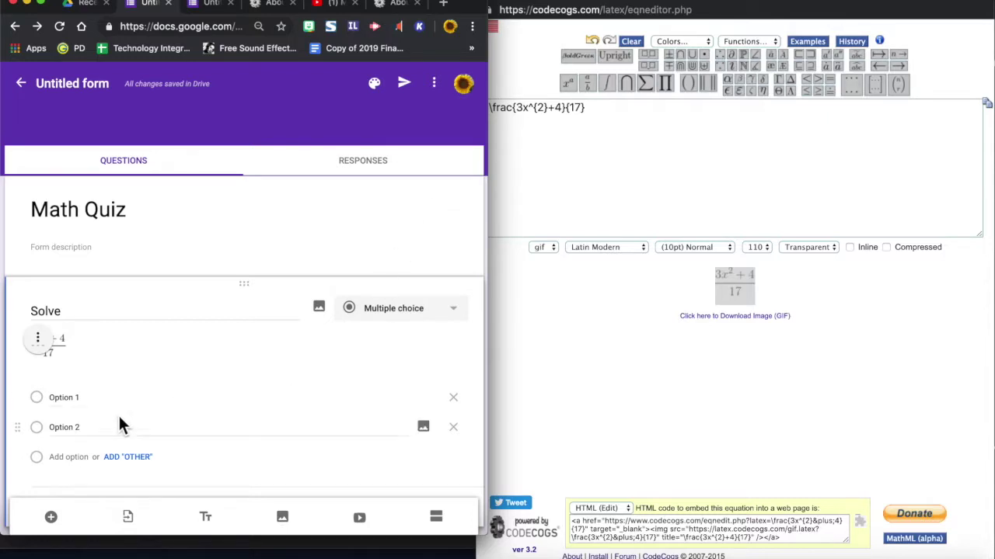
{"action": "mouse_move", "coordinate": [233, 398]}
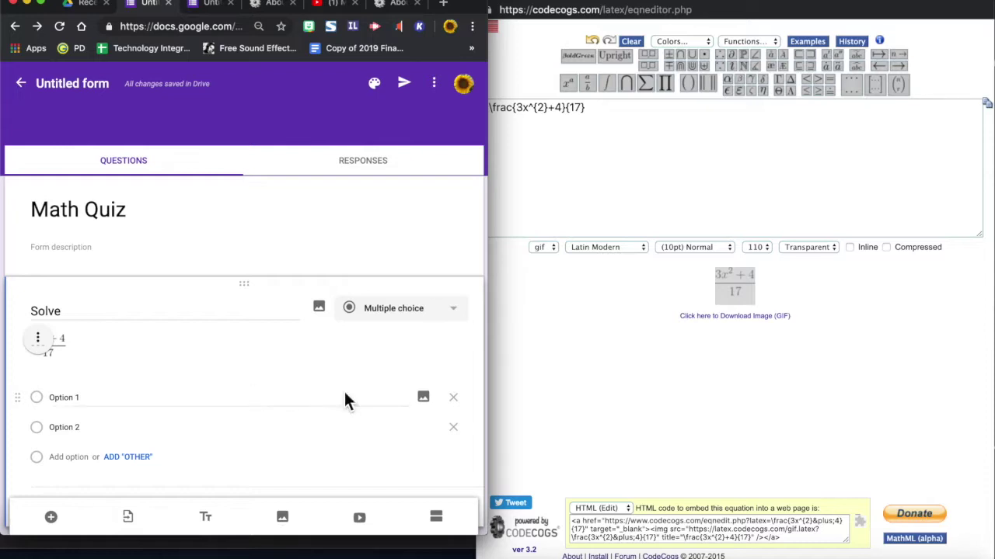
Attach the fraction equation image to Option 1 by pasting its URL.
{"action": "left_click", "coordinate": [429, 401]}
{"action": "left_click", "coordinate": [218, 219]}
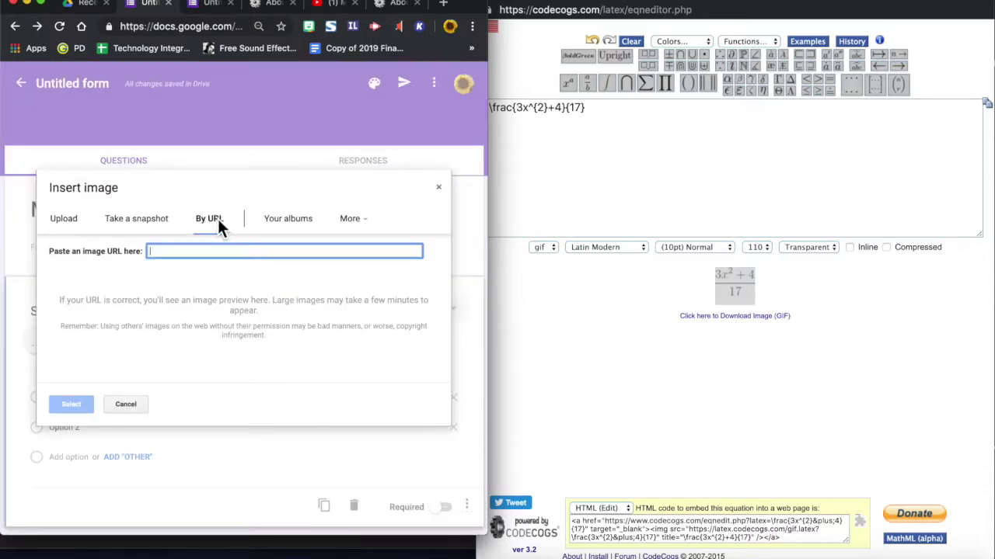
{"action": "key", "text": "ctrl+v"}
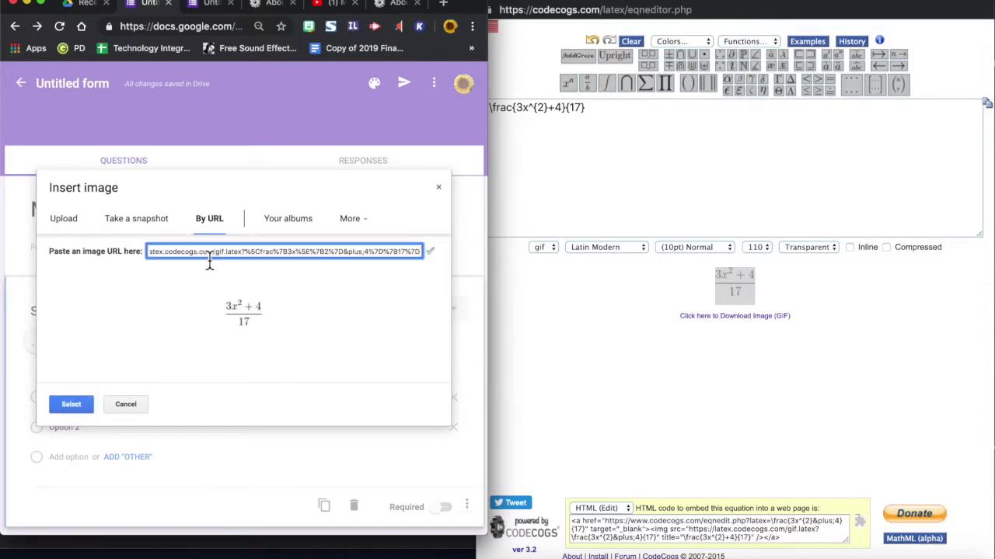
{"action": "left_click", "coordinate": [70, 405]}
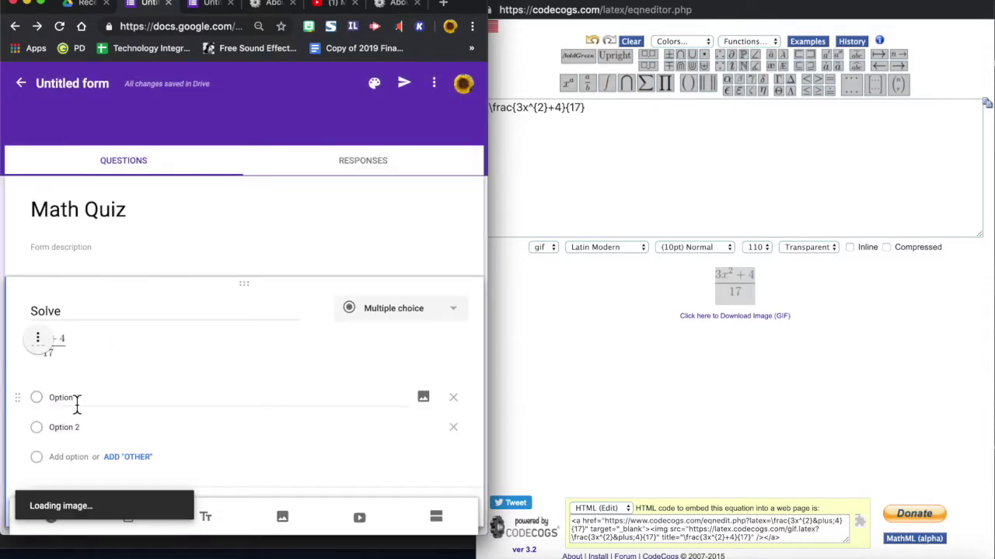